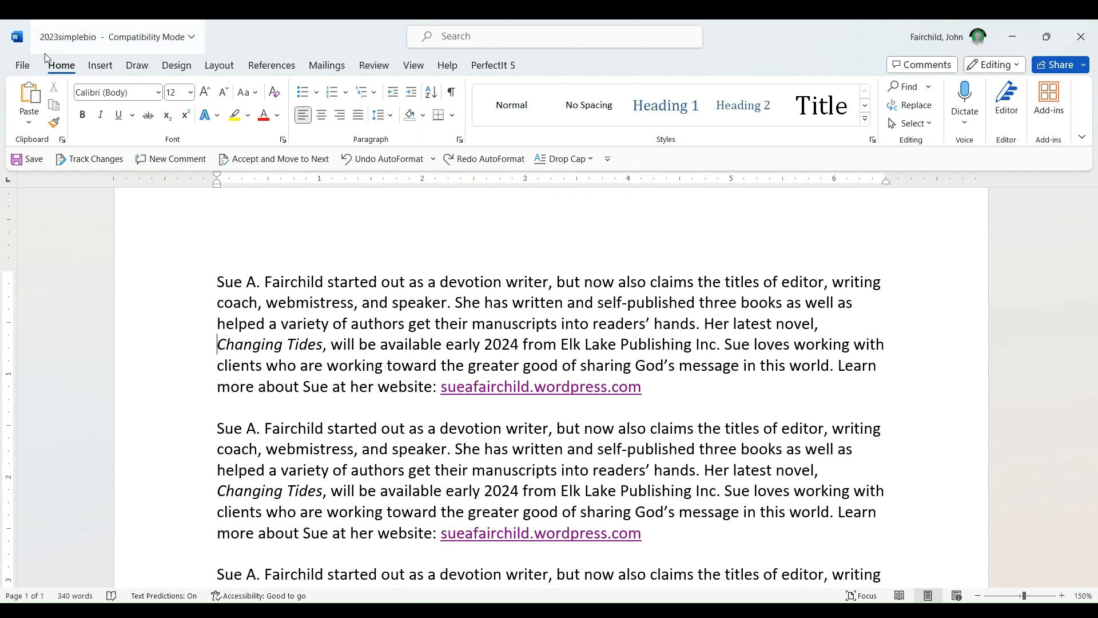
# Step: Show the paragraph marks and other hidden formatting symbols in the document
pyautogui.click(455, 97)
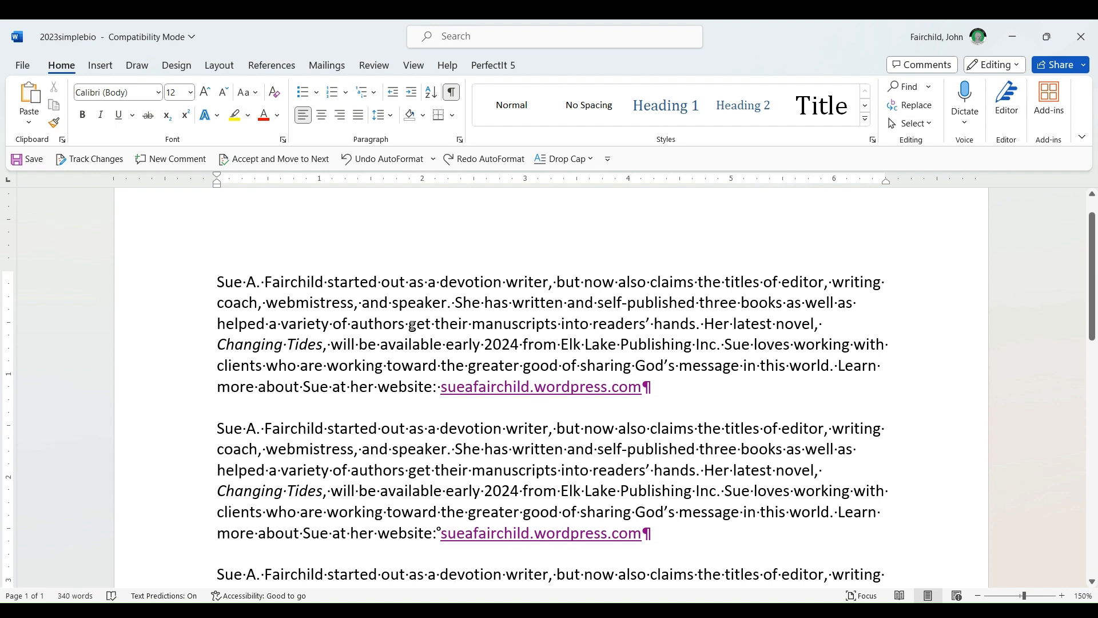
# Step: Insert a tab before "out" in the first line of the first paragraph and delete it again
pyautogui.click(382, 282)
pyautogui.press('Tab')
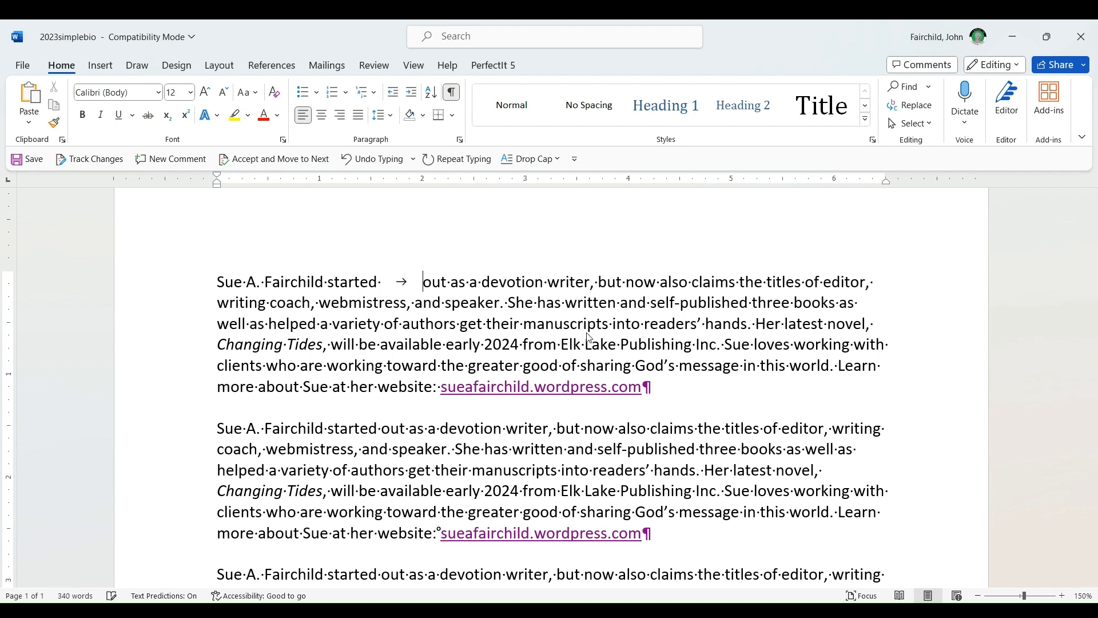
pyautogui.doubleClick(390, 282)
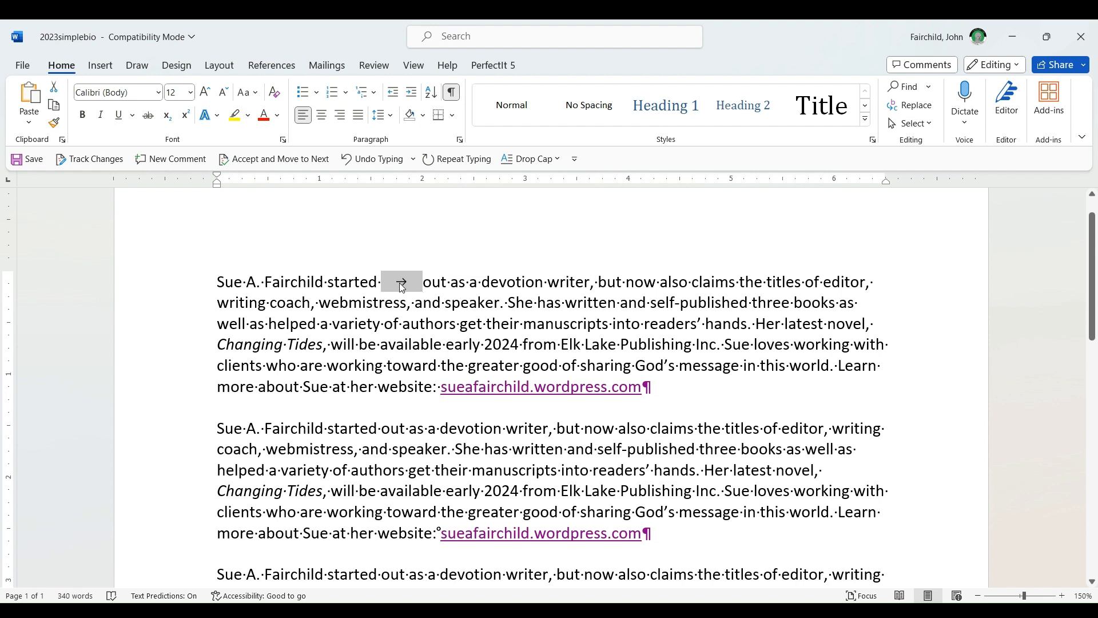
pyautogui.press('Delete')
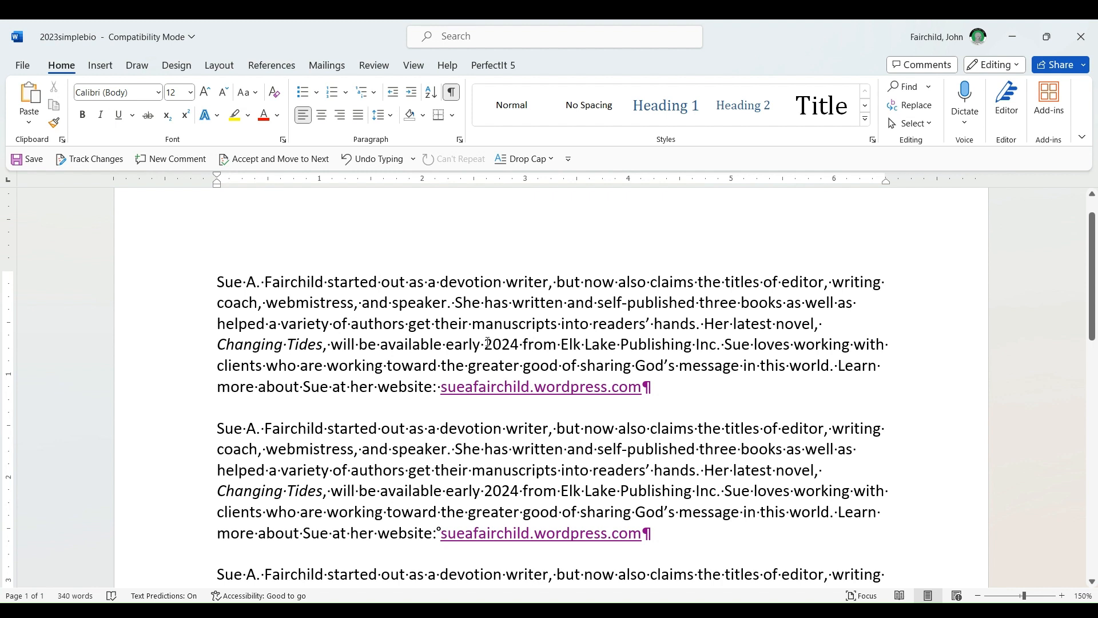
# Step: Insert several spaces at the start of each of the first three paragraphs as a manual indent
pyautogui.click(217, 282)
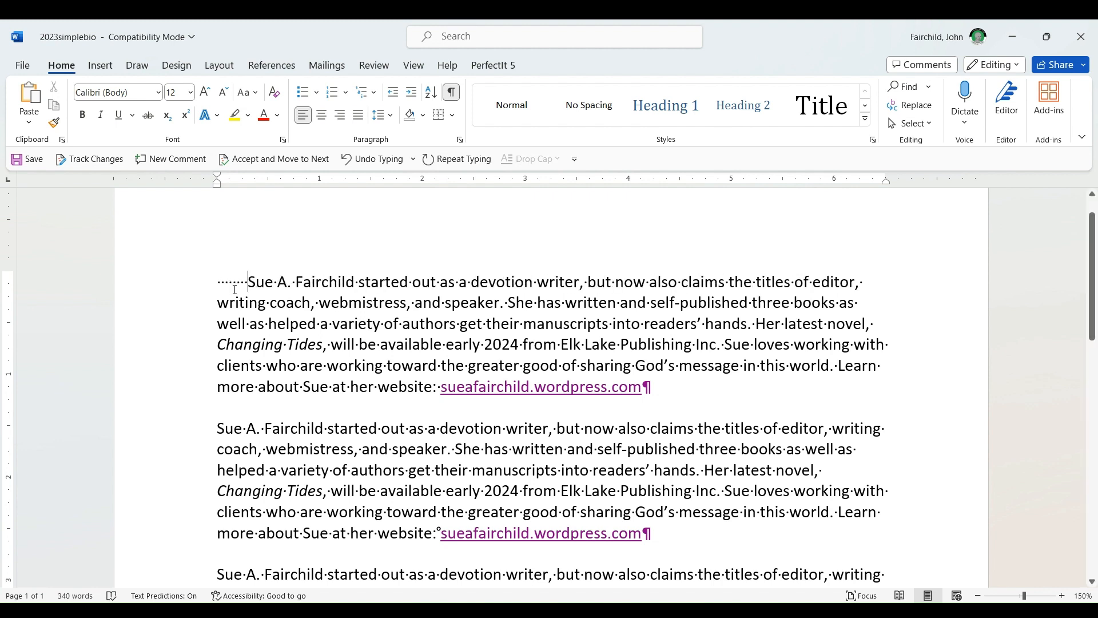
pyautogui.click(217, 429)
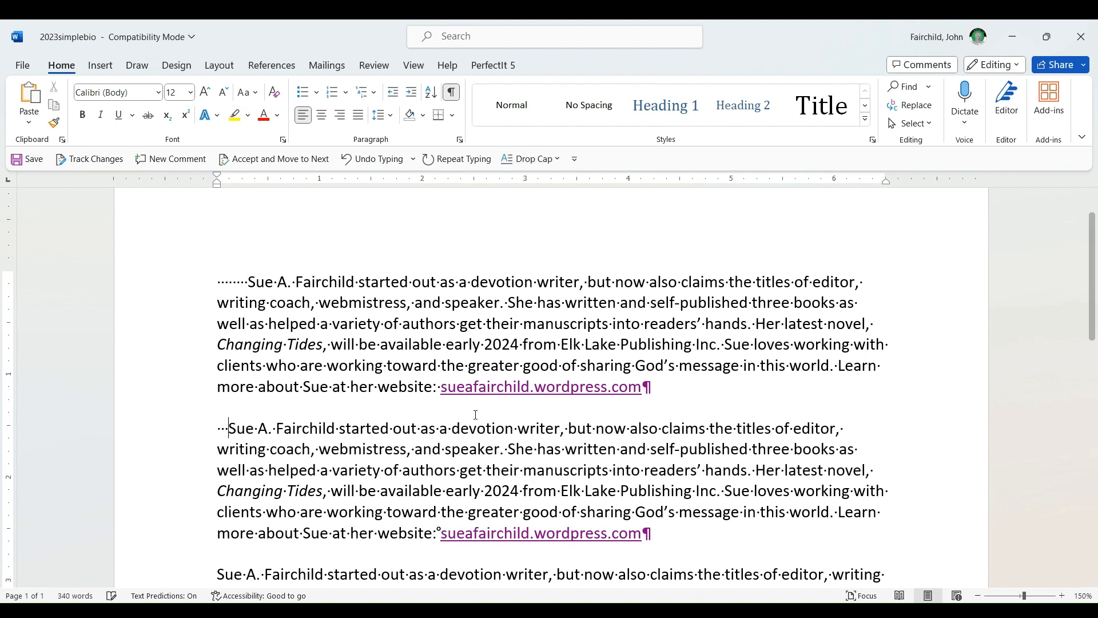
pyautogui.click(218, 574)
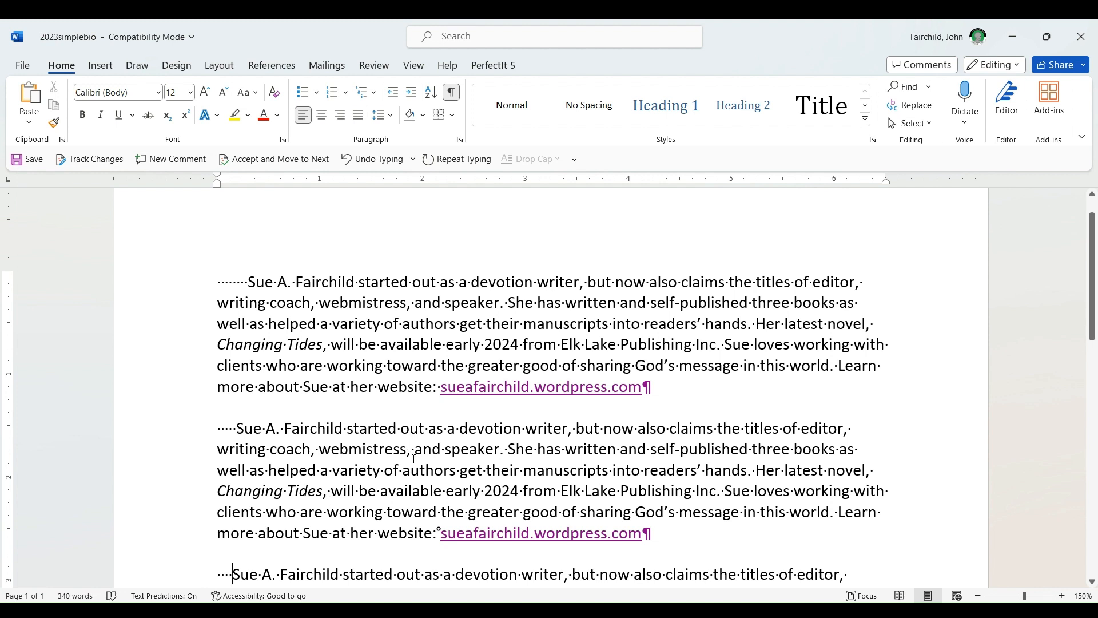
# Step: Delete the leading spaces from the first three paragraphs
pyautogui.moveTo(219, 283); pyautogui.dragTo(248, 282)
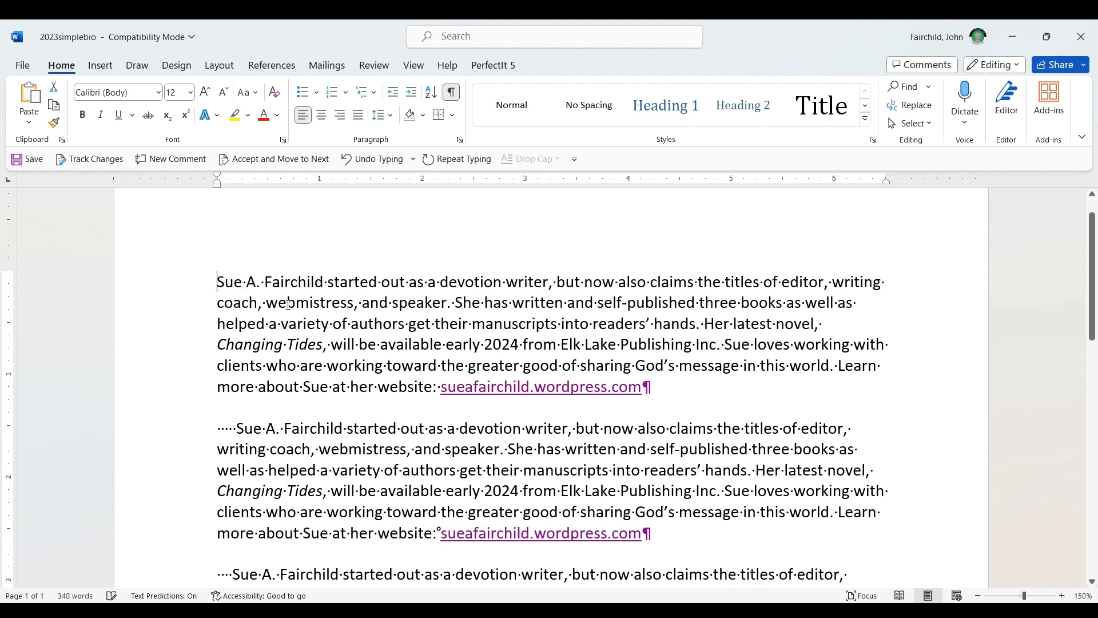
pyautogui.press('Delete')
pyautogui.click(207, 428)
pyautogui.moveTo(236, 428); pyautogui.dragTo(206, 427)
pyautogui.press('Delete')
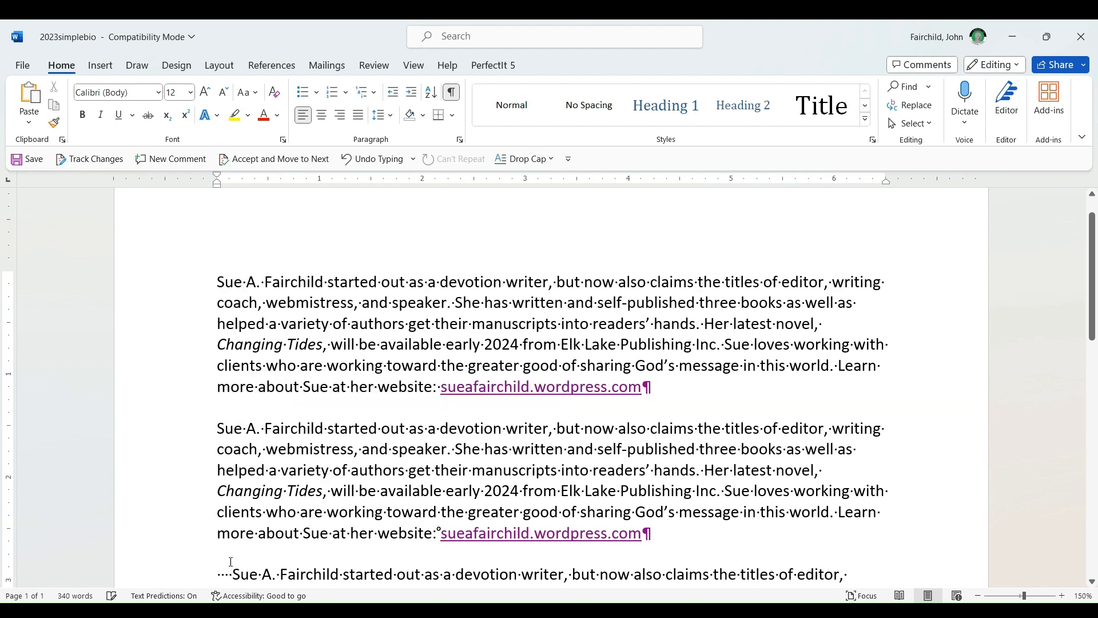
pyautogui.moveTo(232, 573); pyautogui.dragTo(201, 572)
pyautogui.press('Delete')
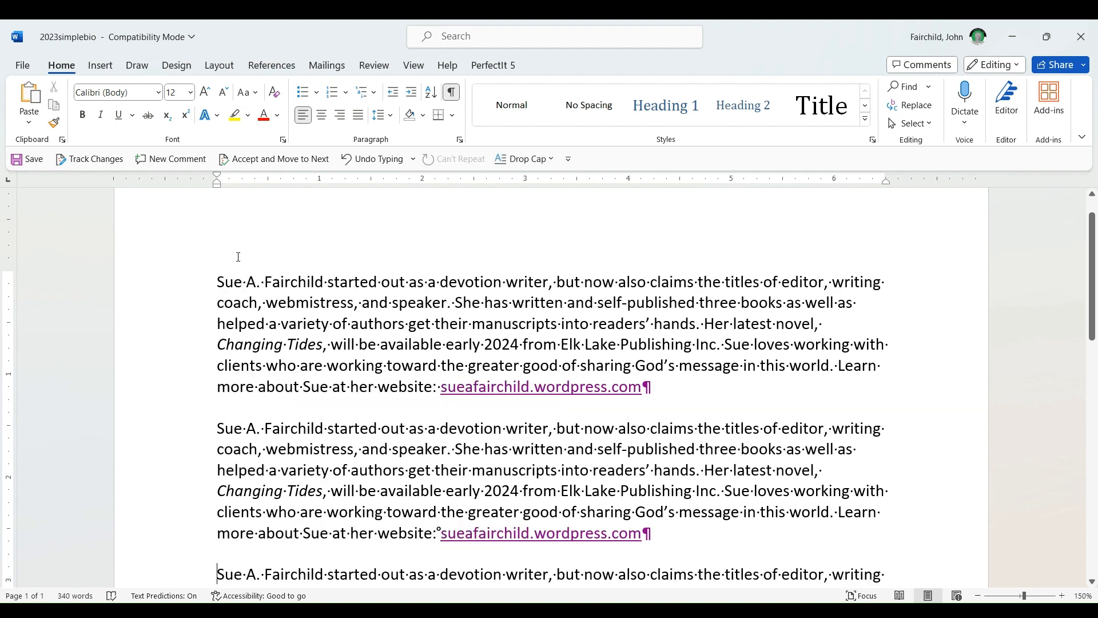
# Step: Add the line "Chapter title" as its own paragraph above the first paragraph
pyautogui.click(242, 283)
pyautogui.hotkey('ctrl', 'a')
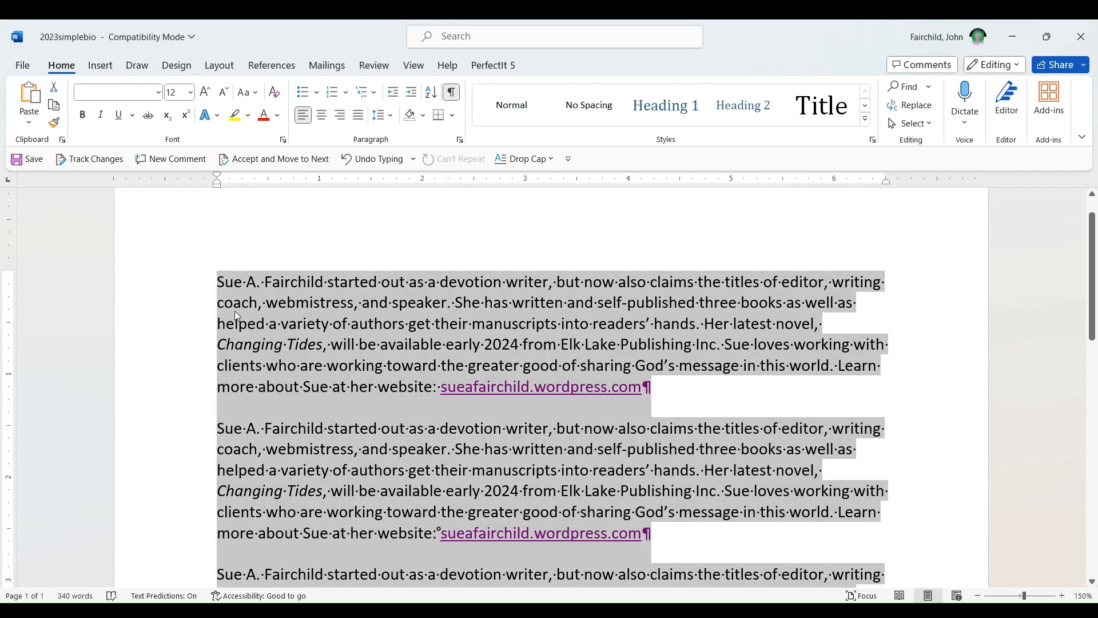
pyautogui.click(216, 283)
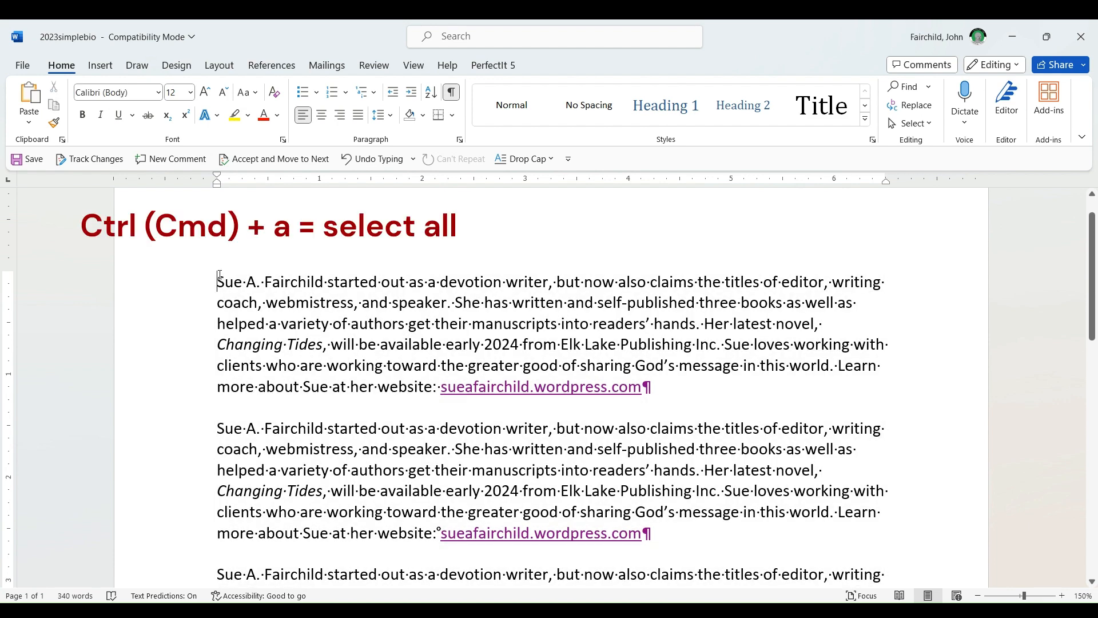
pyautogui.write('Chapter tie')
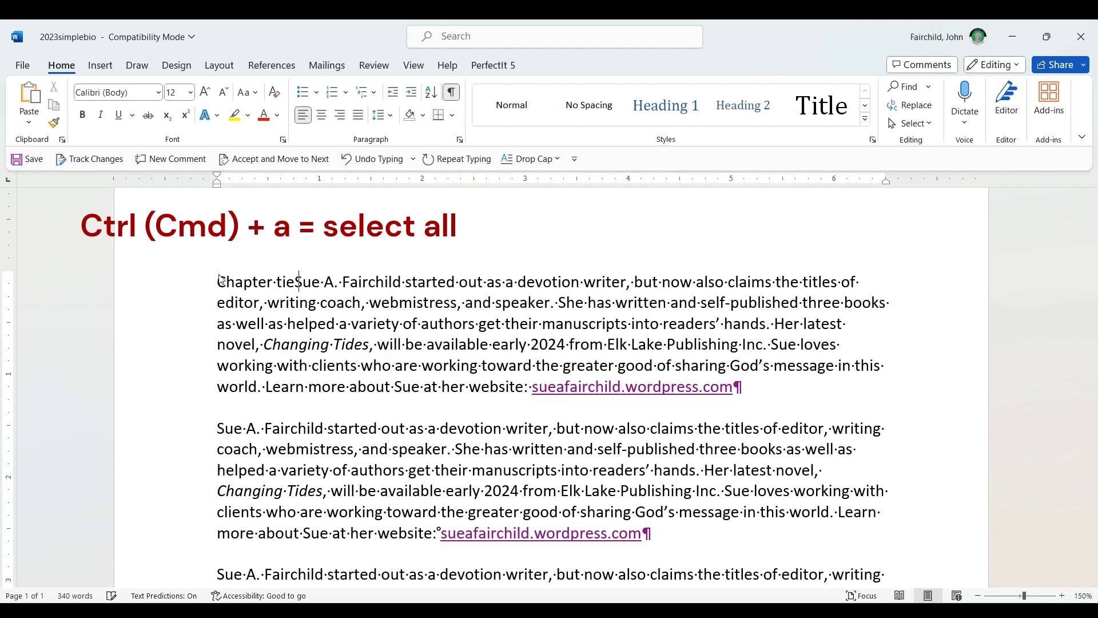
pyautogui.press('BackSpace')
pyautogui.write('tle')
pyautogui.press('Return')
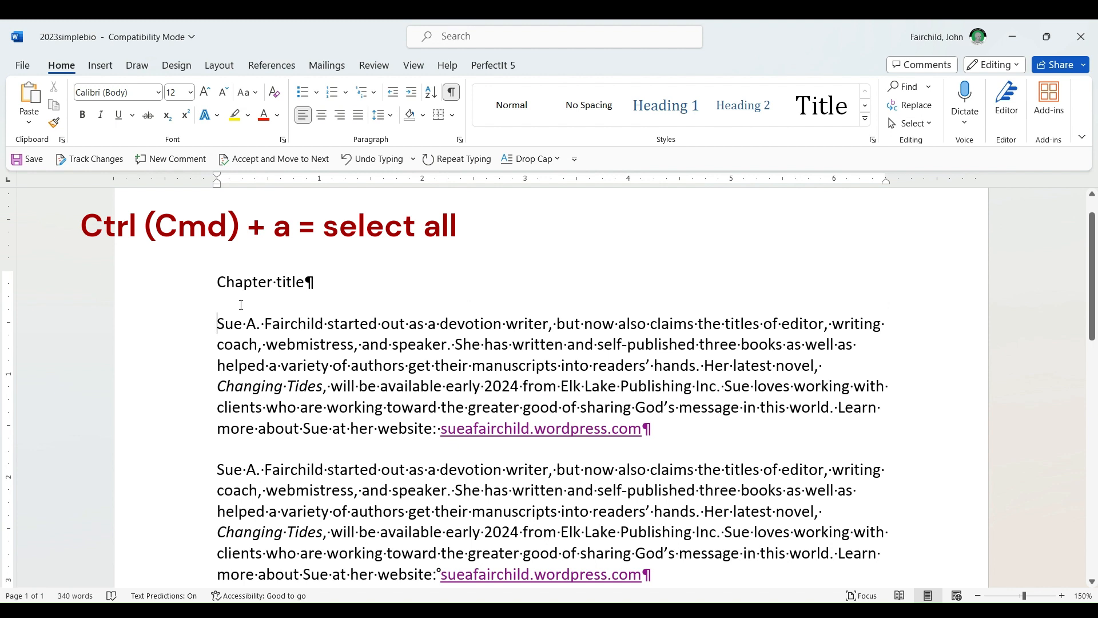
# Step: Center the "Chapter title" line
pyautogui.hotkey('ctrl', 'a')
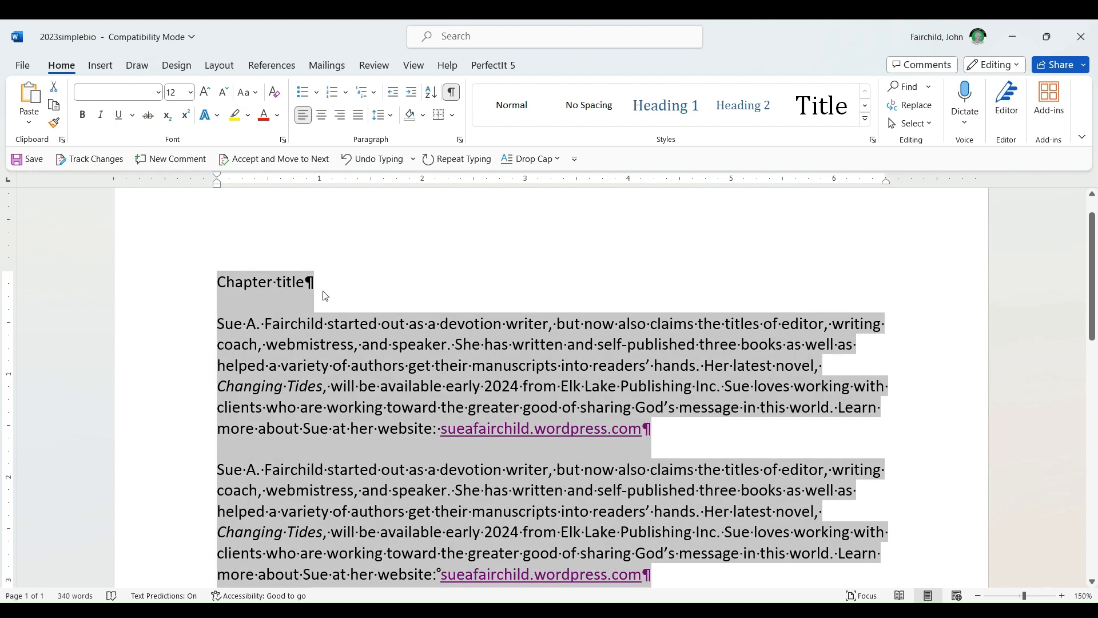
pyautogui.click(269, 278)
pyautogui.hotkey('ctrl', 'e')
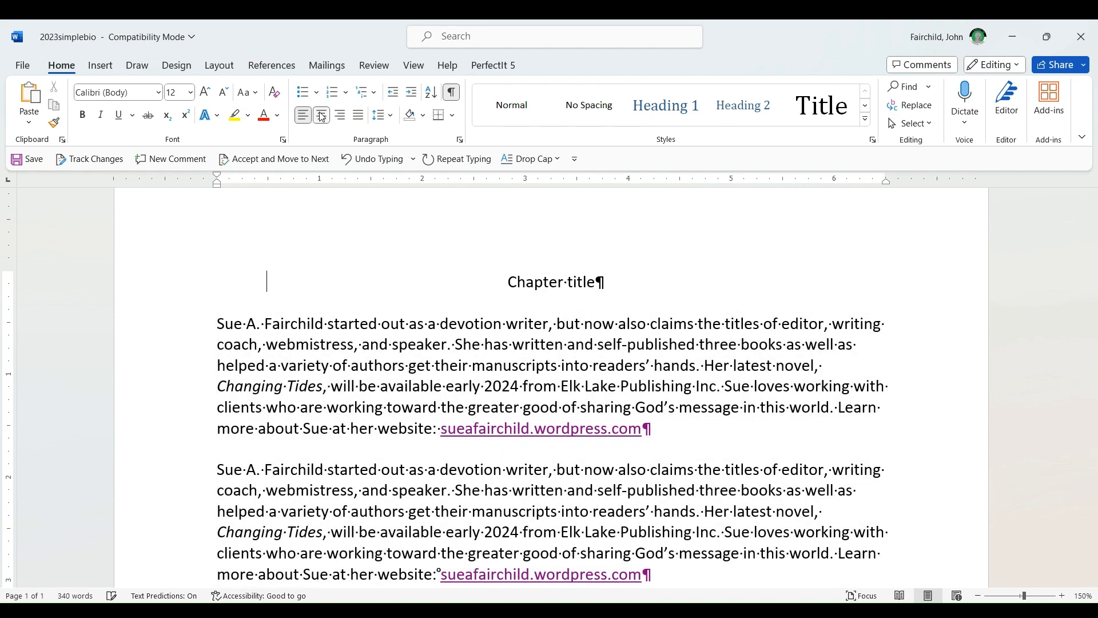
# Step: Apply a special first-line indent of 0.25" to all paragraphs of the document
pyautogui.hotkey('ctrl', 'a')
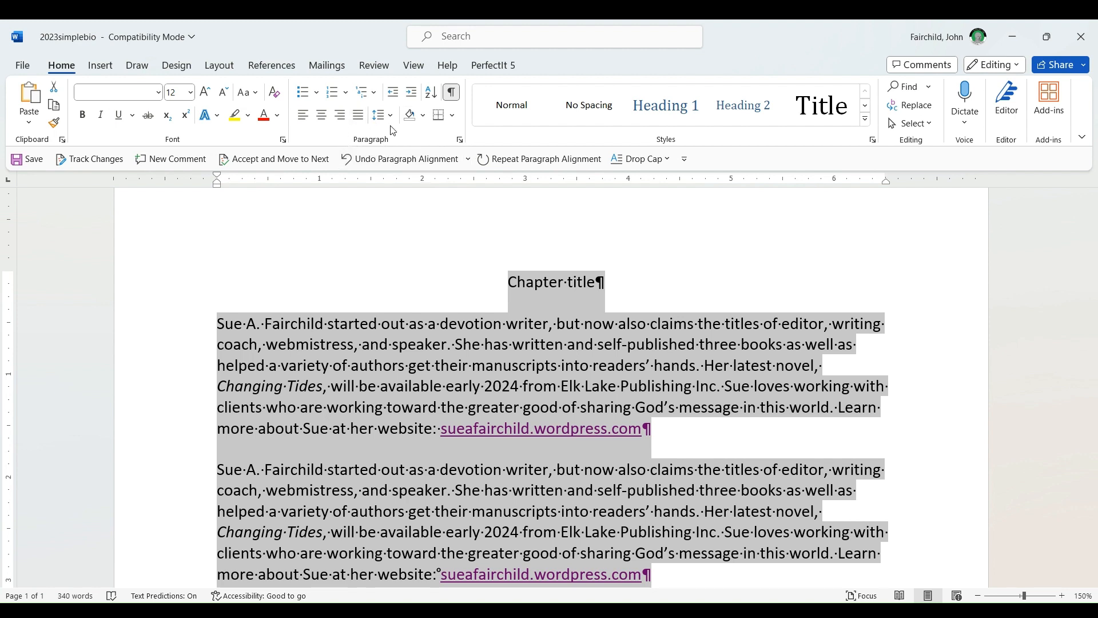
pyautogui.click(460, 140)
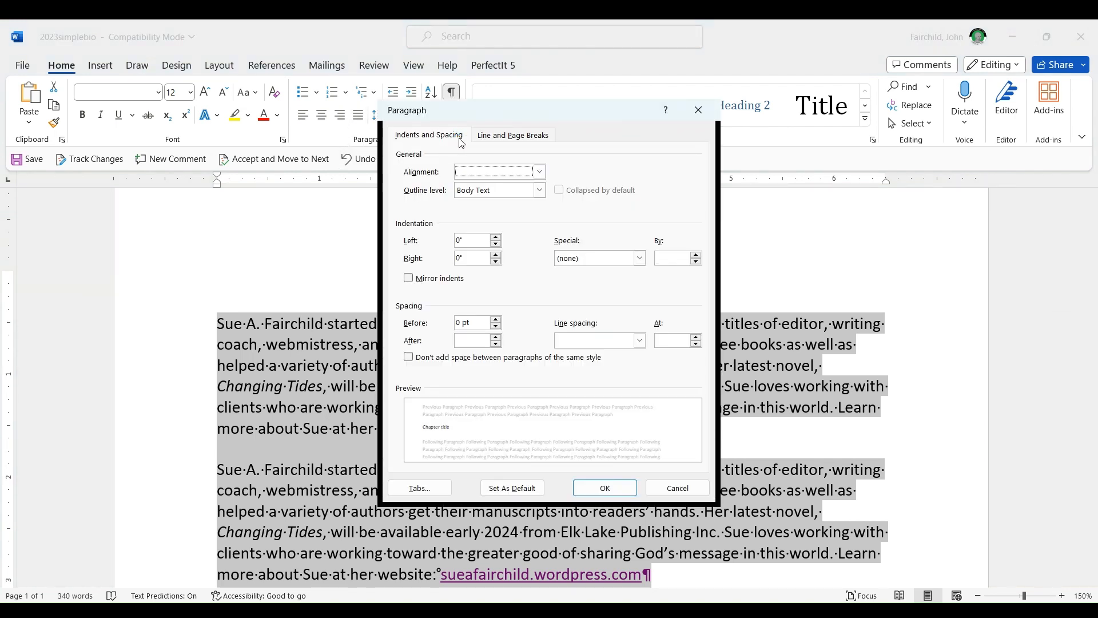
pyautogui.moveTo(468, 117); pyautogui.dragTo(374, 85)
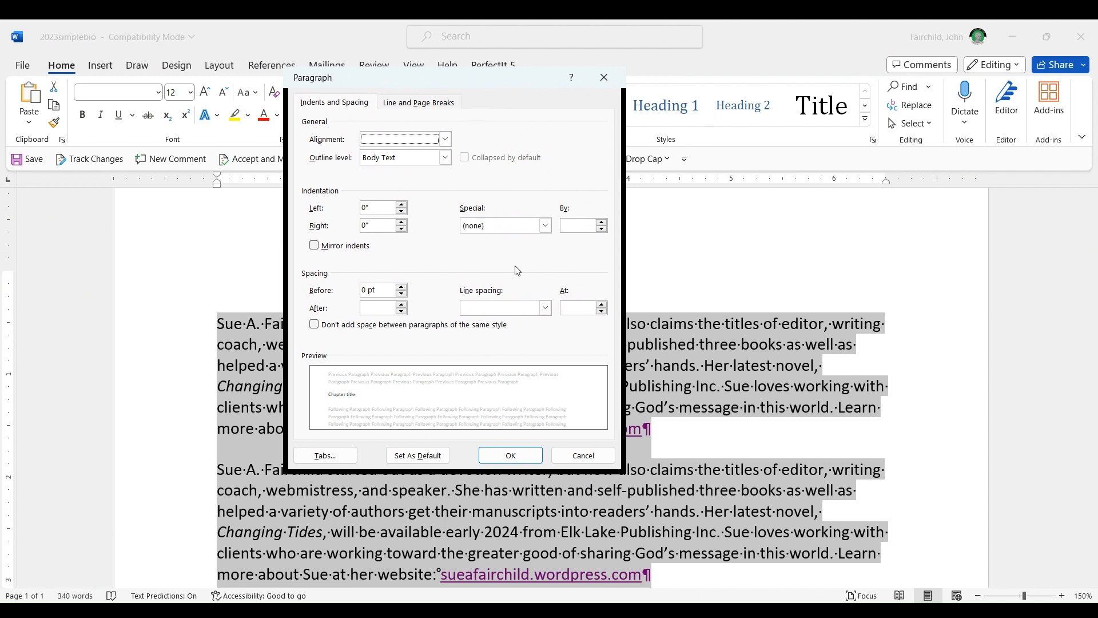
pyautogui.moveTo(457, 78); pyautogui.dragTo(488, 86)
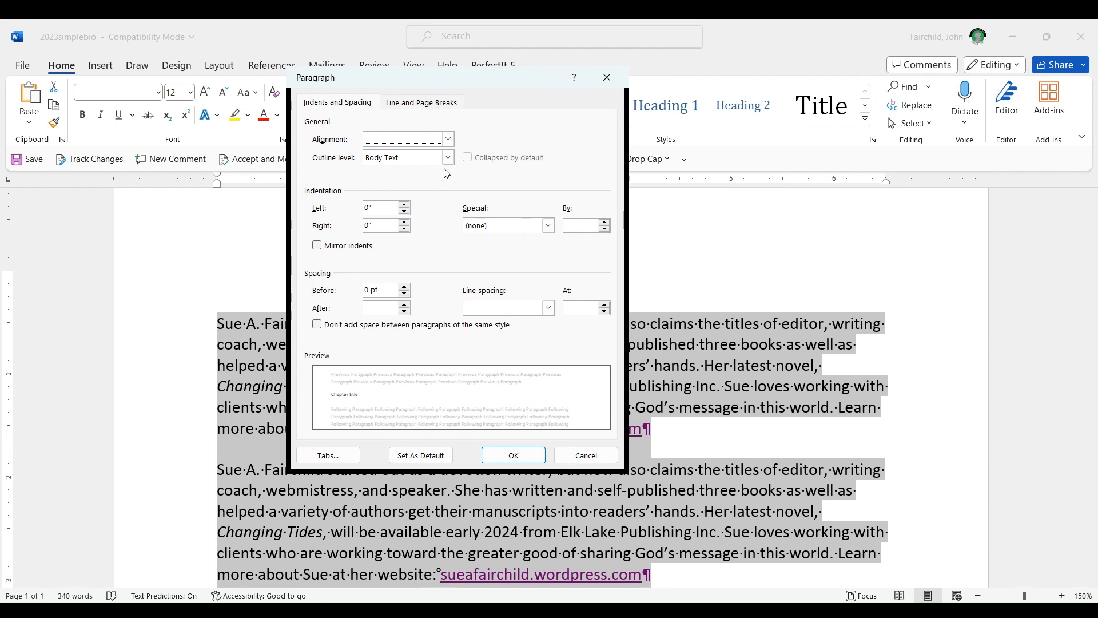
pyautogui.click(548, 226)
pyautogui.click(442, 143)
pyautogui.click(579, 187)
pyautogui.click(491, 226)
pyautogui.press('Down')
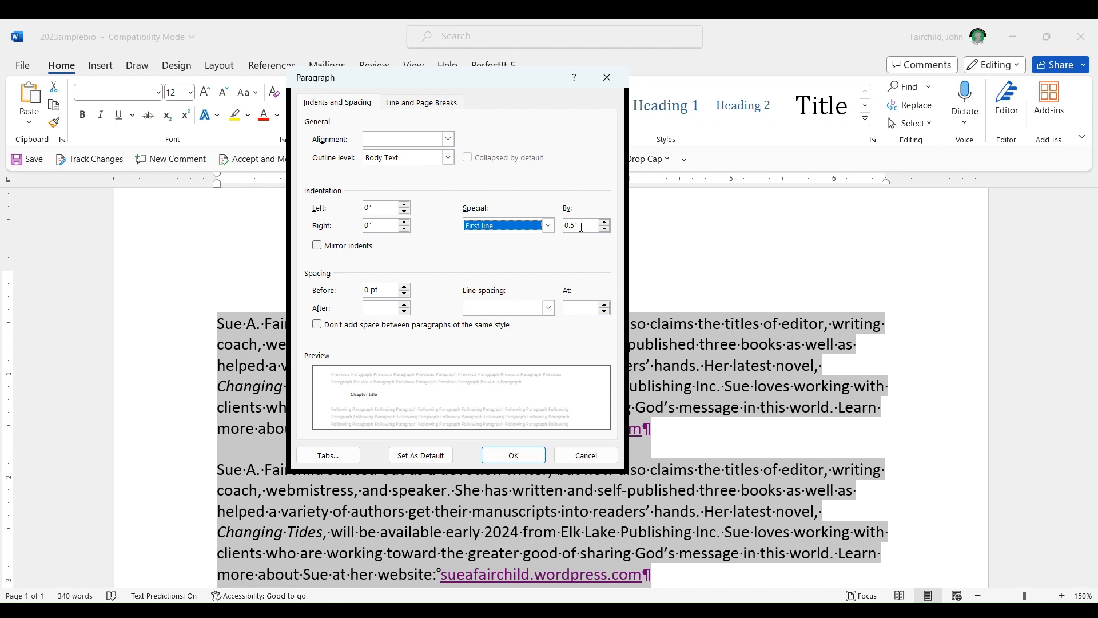
pyautogui.click(572, 225)
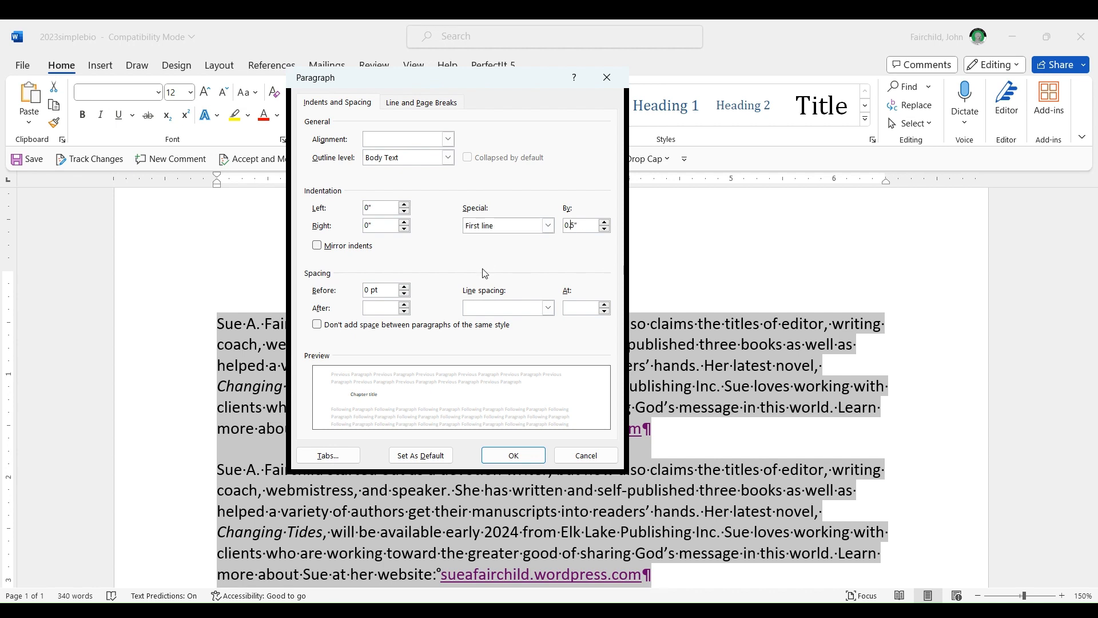
pyautogui.write('2')
pyautogui.click(506, 456)
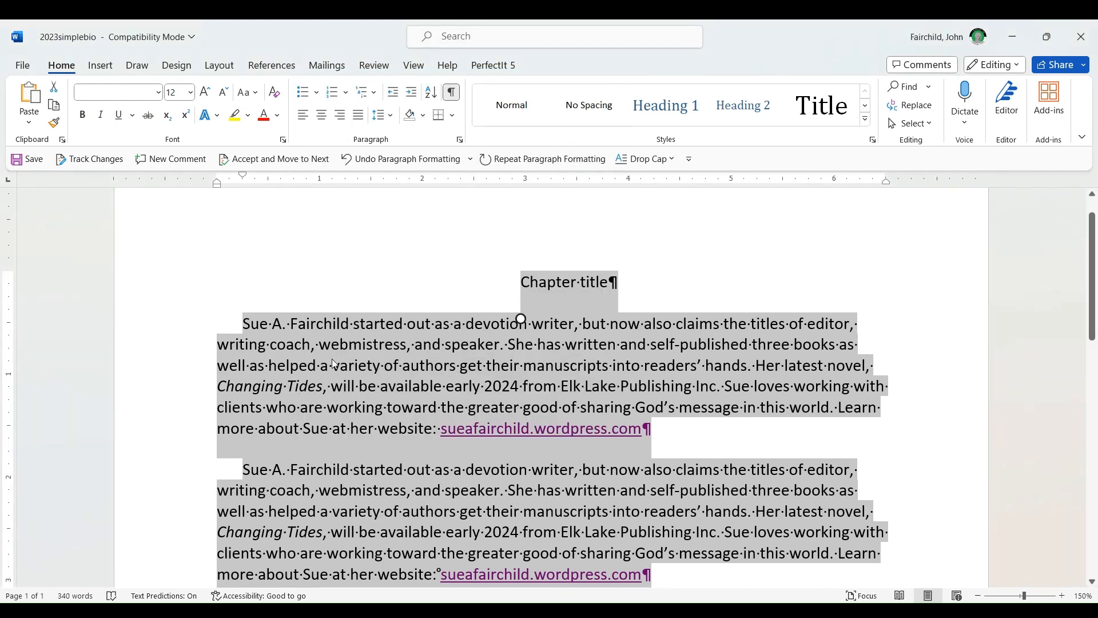
# Step: Try moving the chapter title's first-line indent marker to the left margin and put it back at 0.25"
pyautogui.click(243, 327)
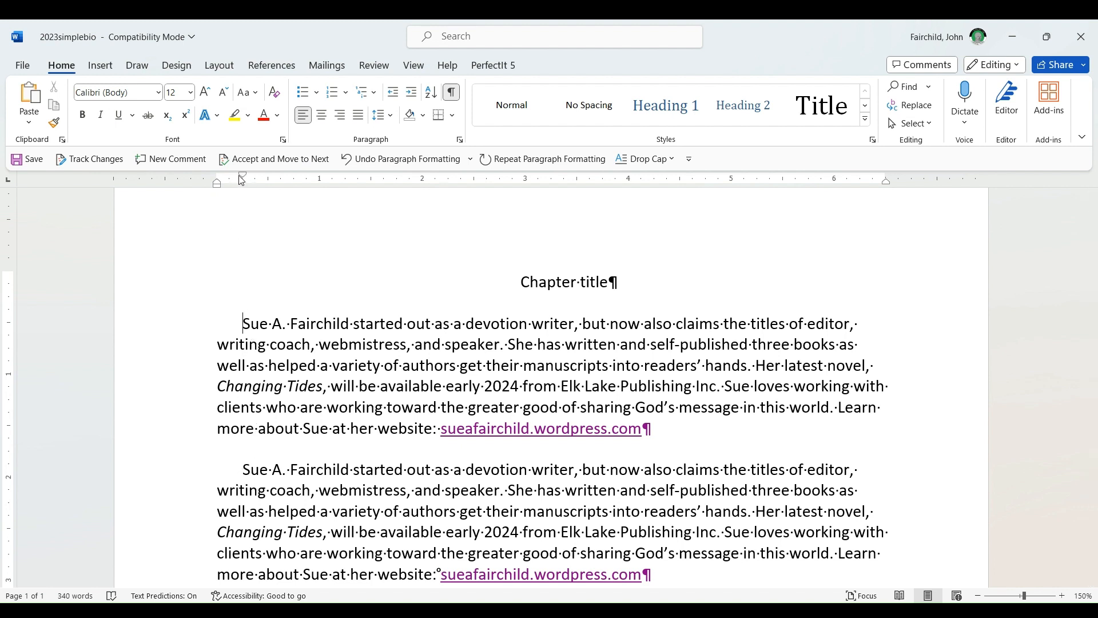
pyautogui.click(560, 284)
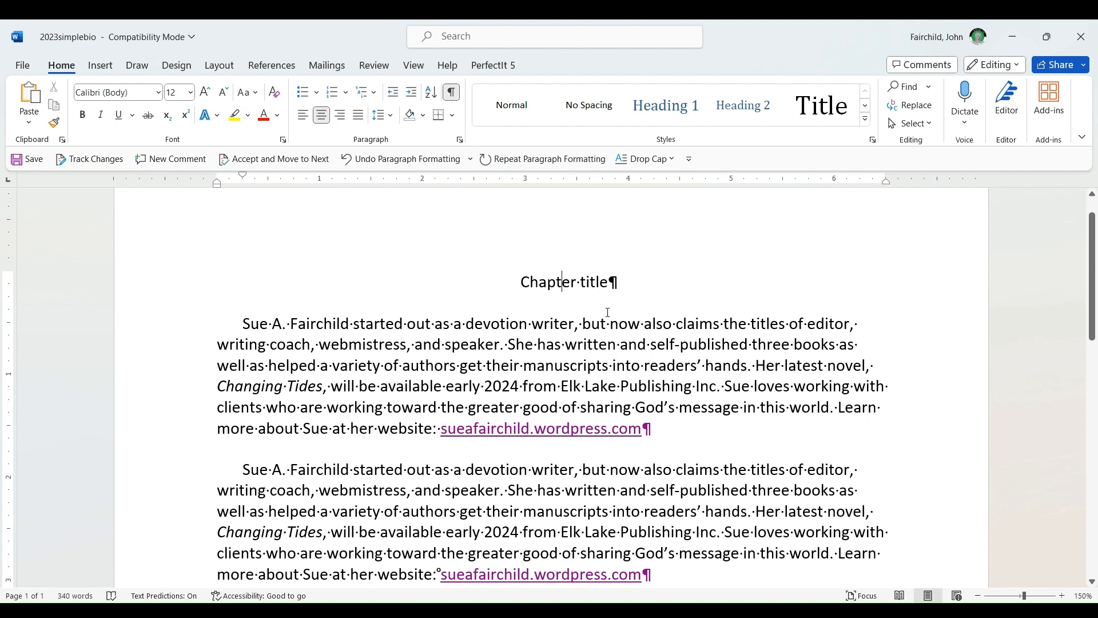
pyautogui.tripleClick(522, 279)
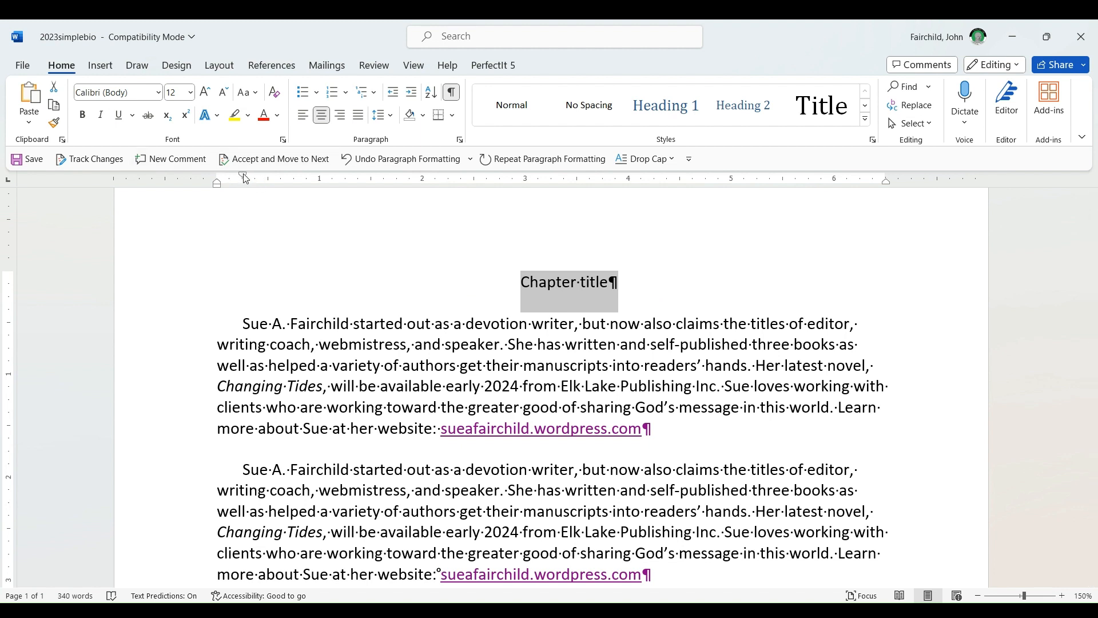
pyautogui.moveTo(245, 178); pyautogui.dragTo(218, 179)
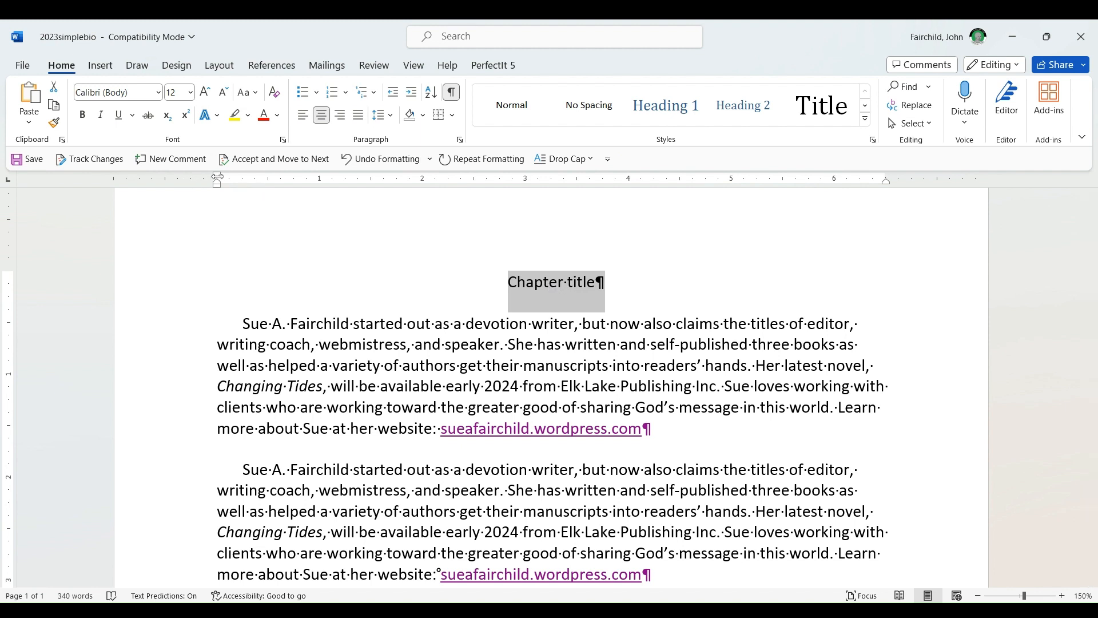
pyautogui.moveTo(217, 177); pyautogui.dragTo(244, 180)
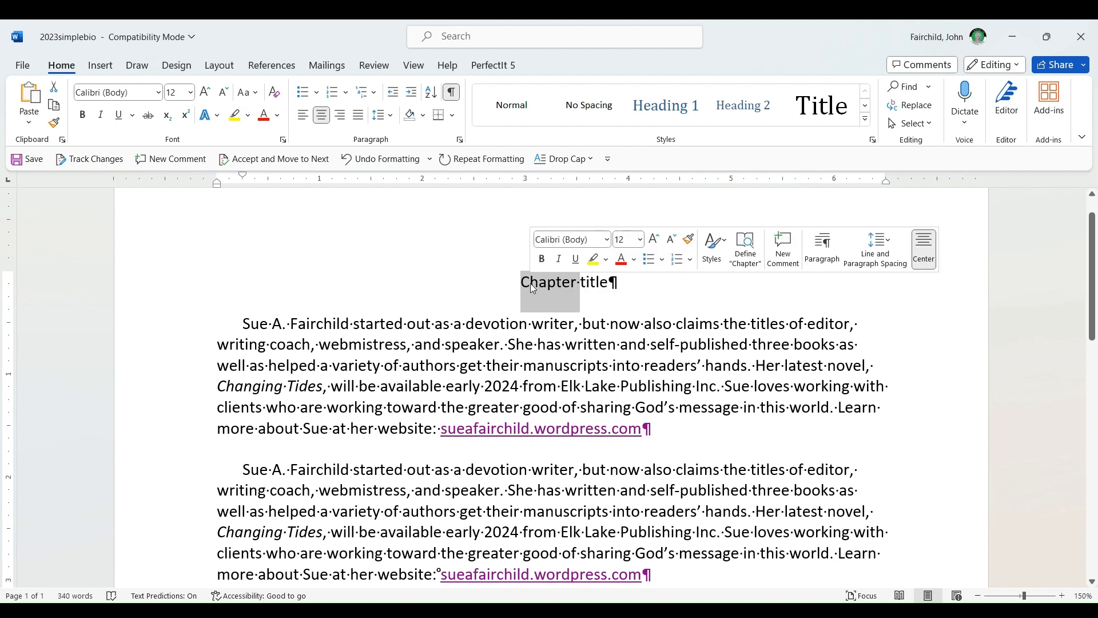
pyautogui.click(461, 141)
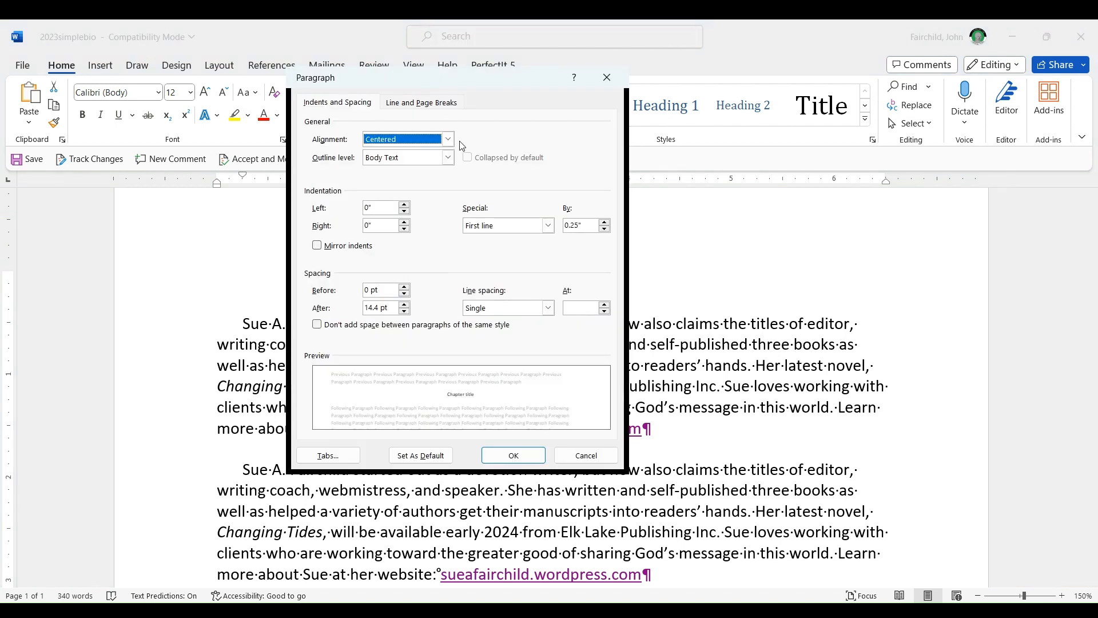
pyautogui.click(504, 229)
pyautogui.click(504, 243)
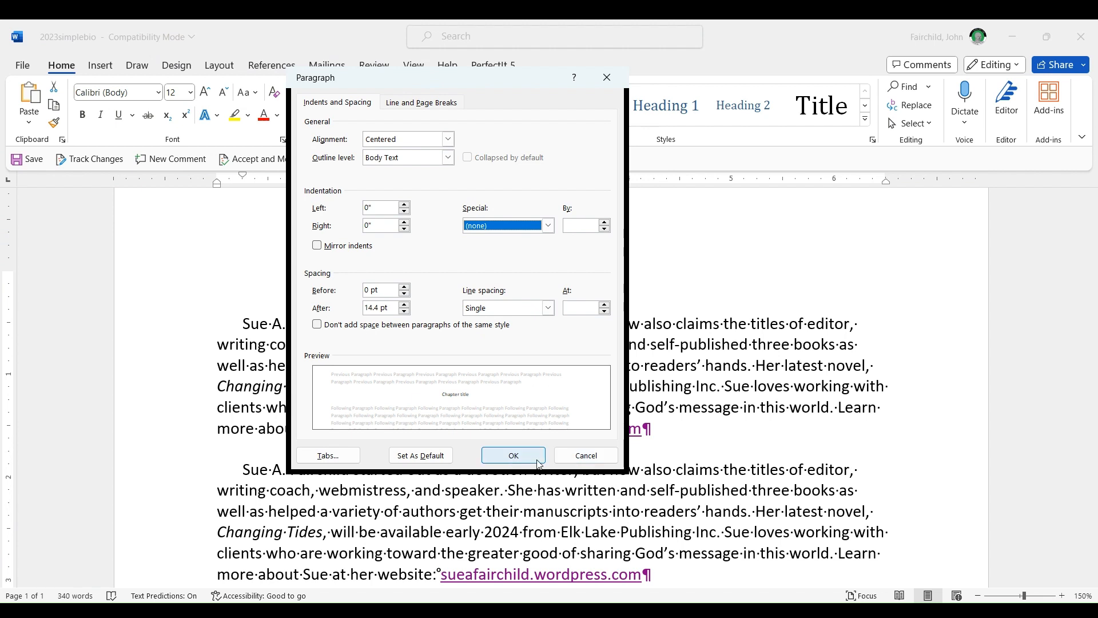
pyautogui.click(583, 458)
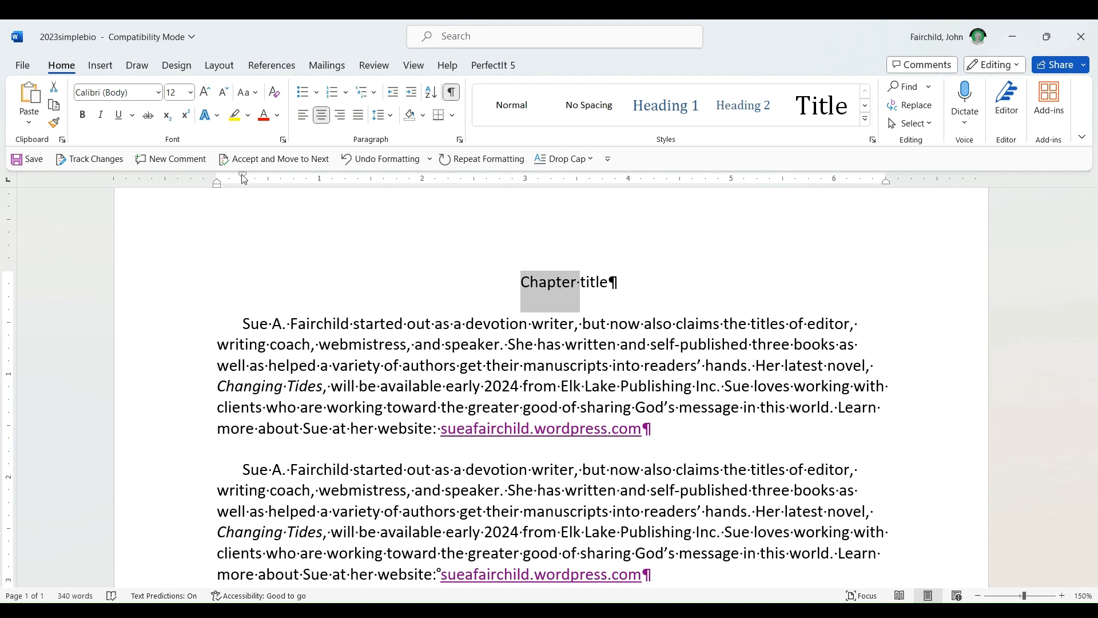
# Step: Remove the chapter title's first-line indent by moving its indent marker on the ruler back to the left margin
pyautogui.moveTo(243, 176); pyautogui.dragTo(218, 177)
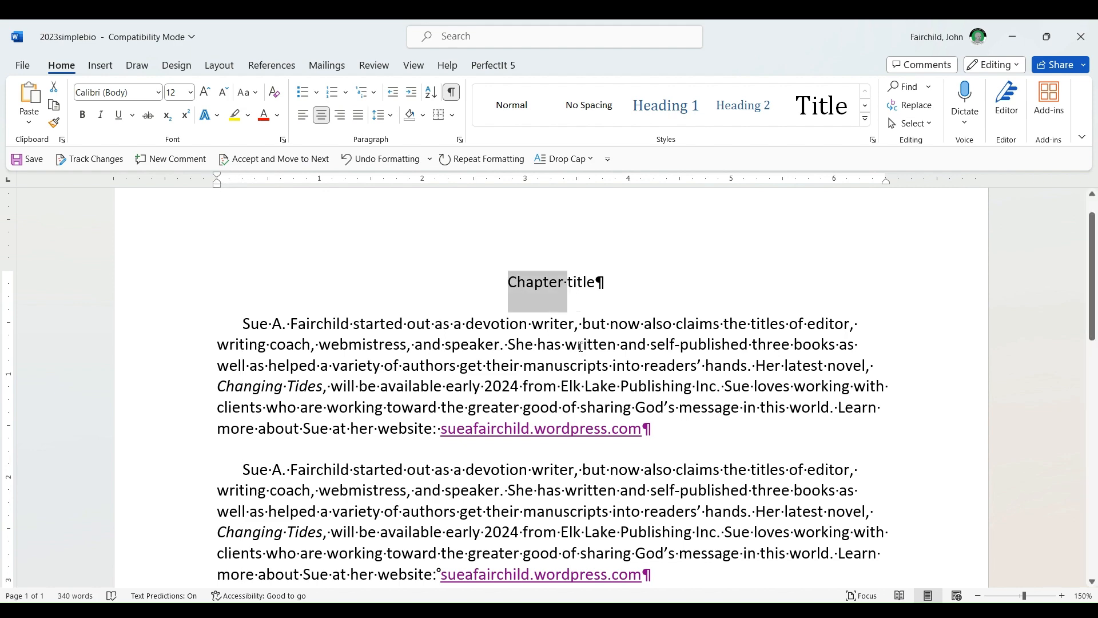